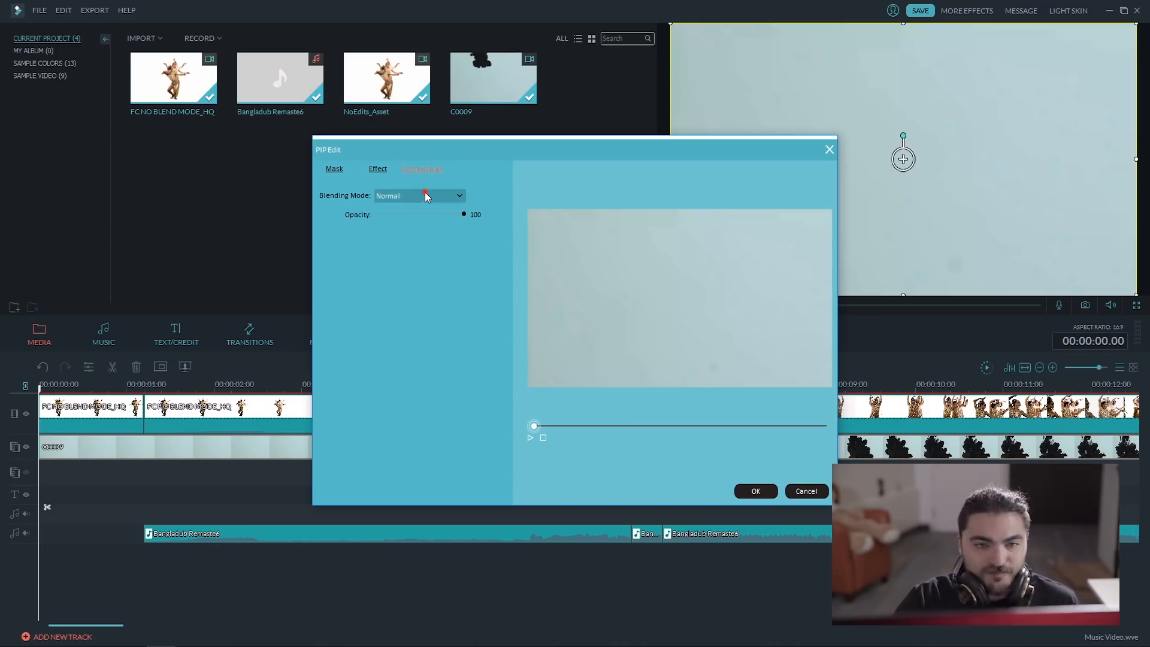
Set the blending mode of the C0009 overlay clip to Exclusion and play the result.
left_click(425, 196)
left_click_drag(459, 224, 466, 261)
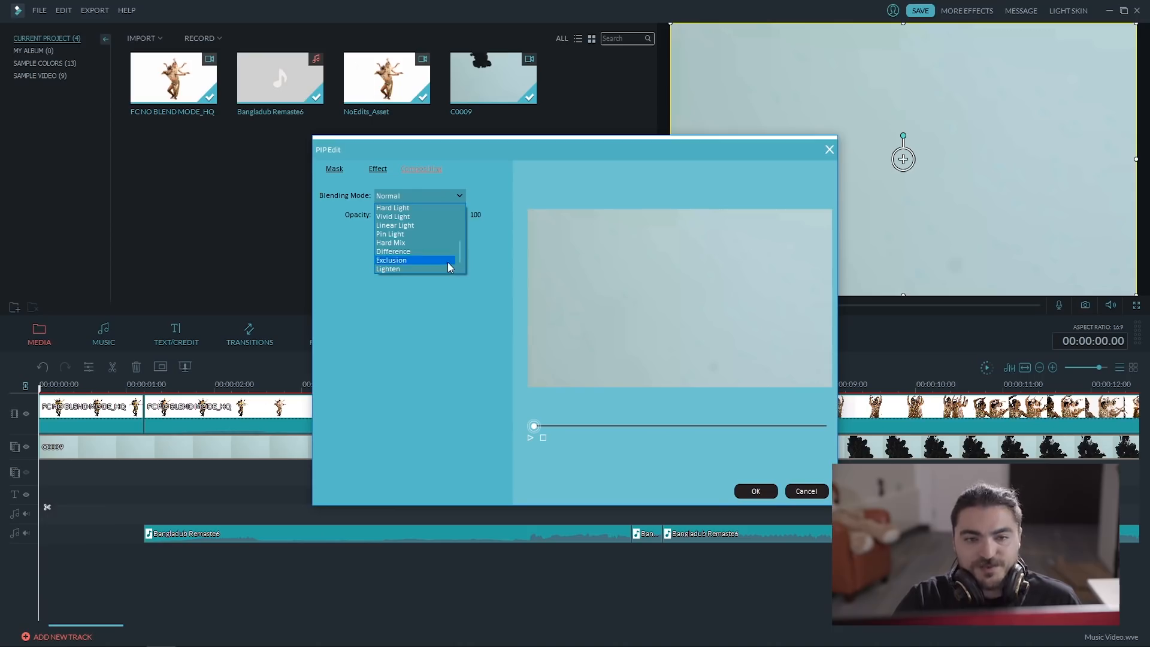
left_click(446, 260)
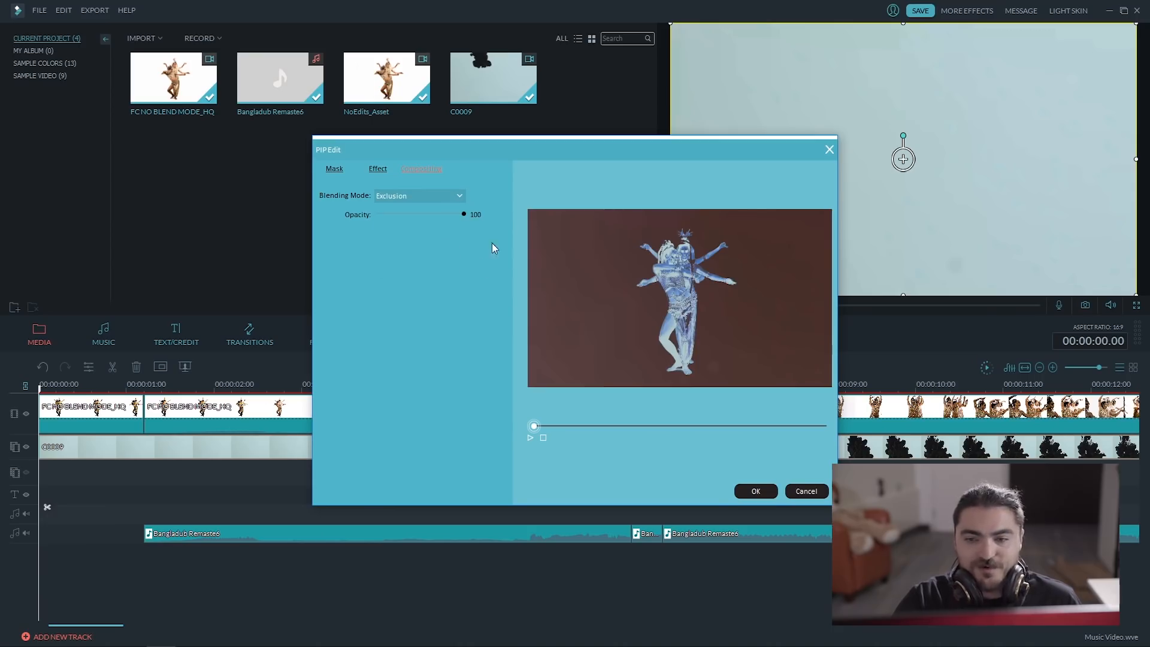
left_click(755, 491)
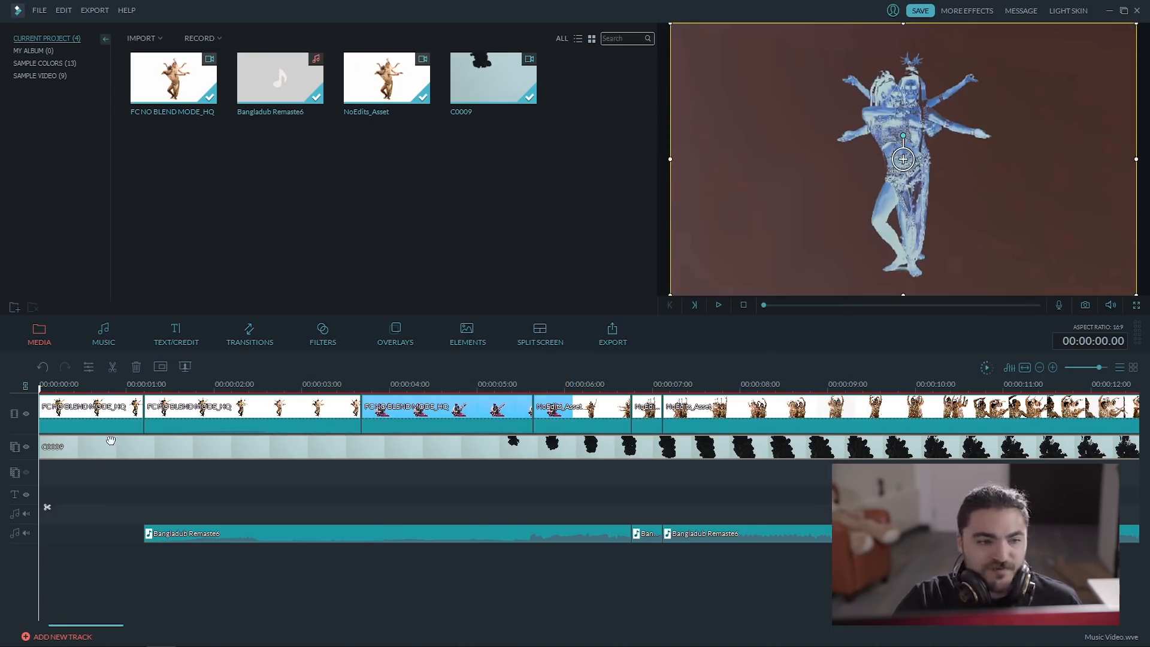
key("space")
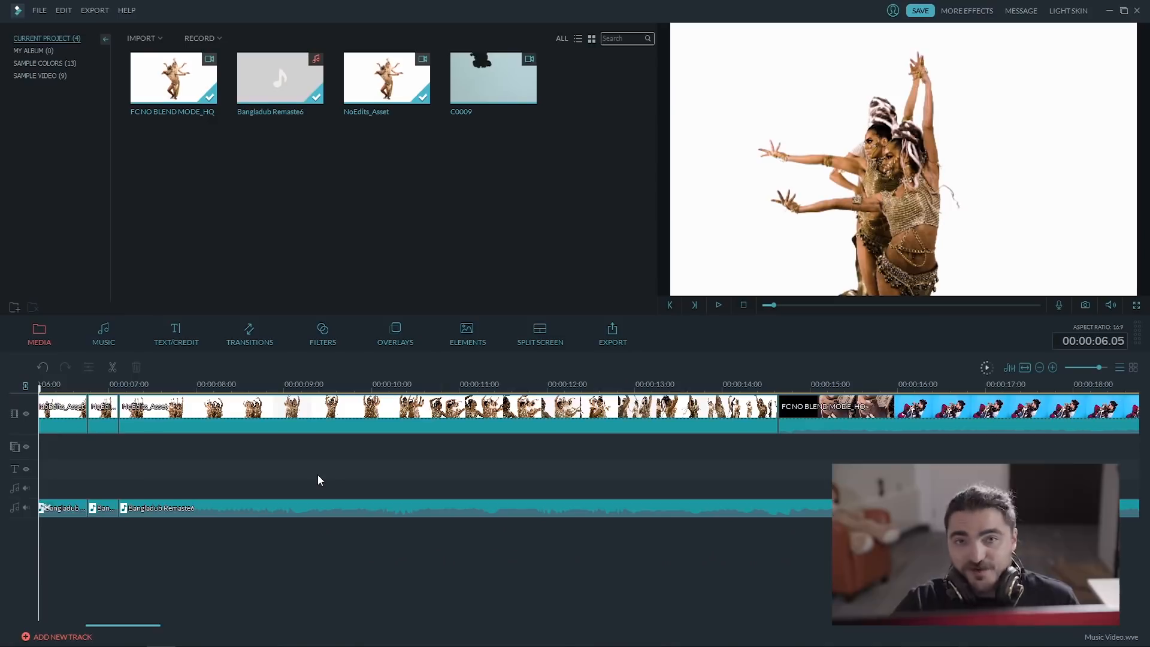
Find the HueShift filter, place it at the start of the NoEdits_Asset clip near 00:00:07, and preview it.
left_click(333, 328)
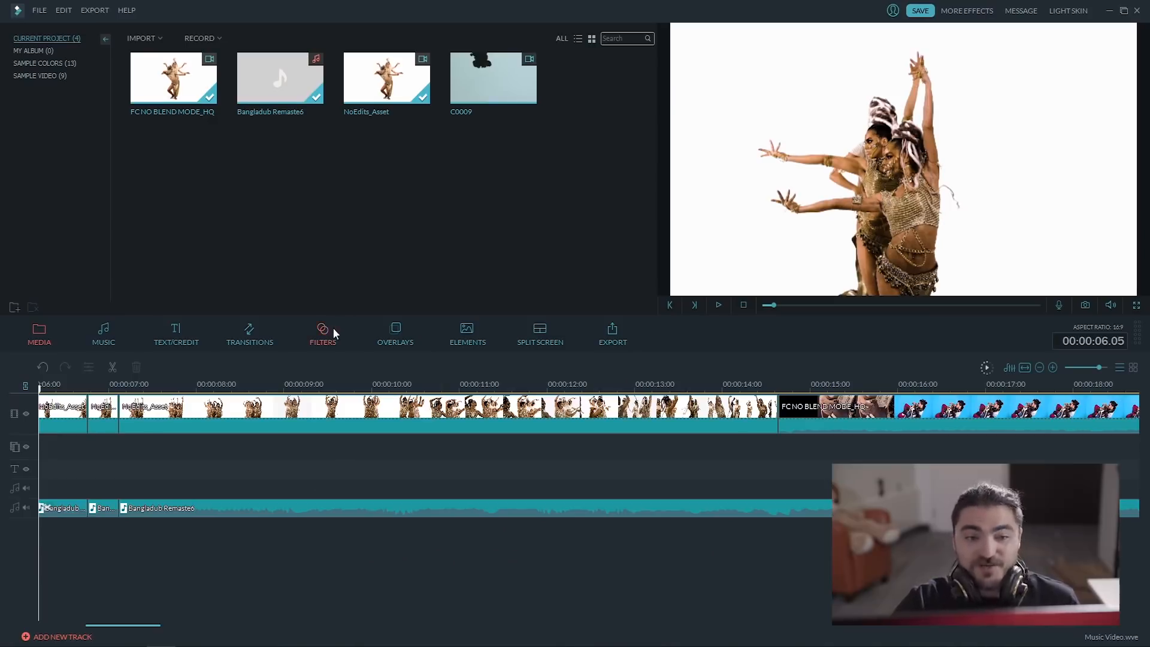
left_click_drag(649, 293, 655, 242)
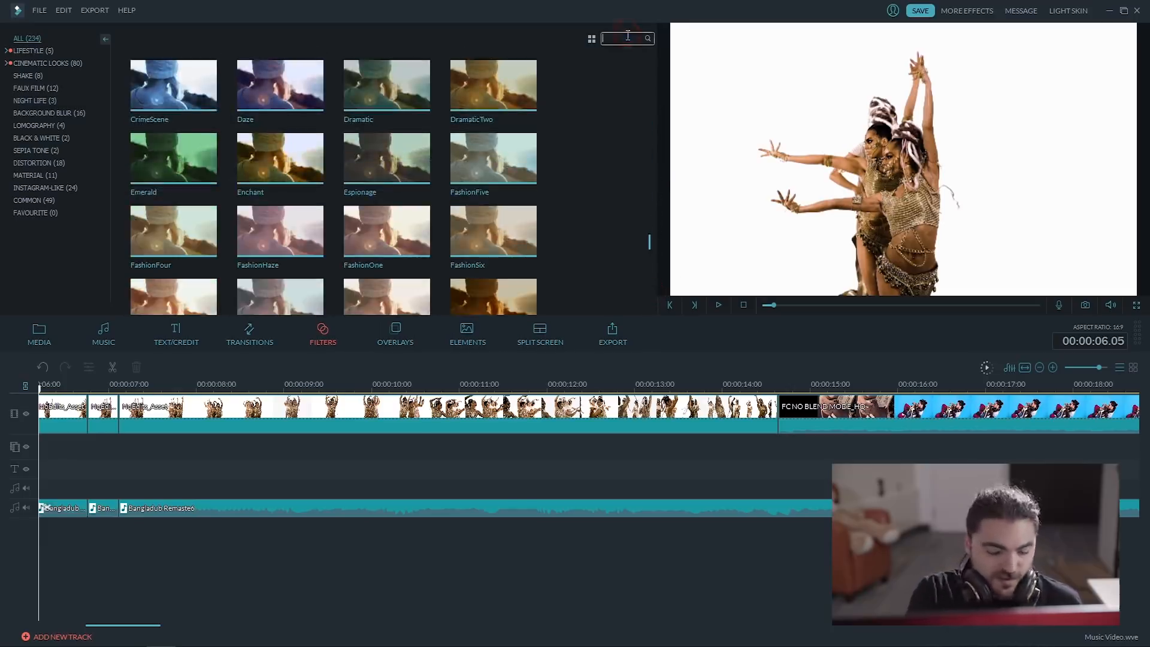
type("hue")
left_click_drag(248, 101, 126, 450)
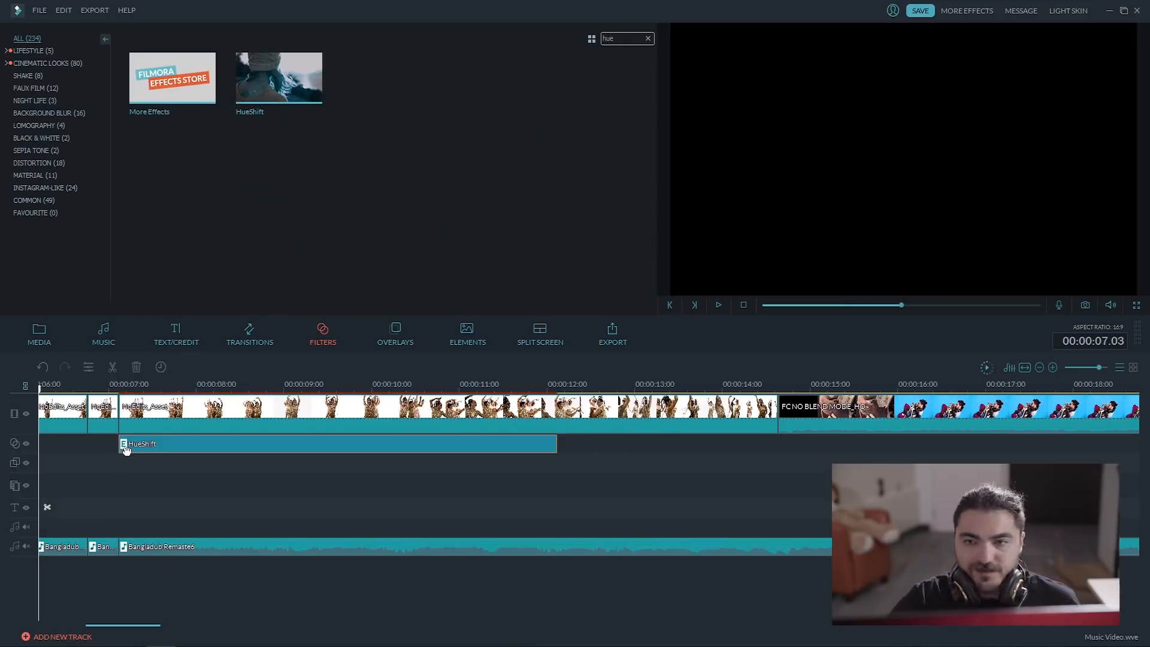
key("space")
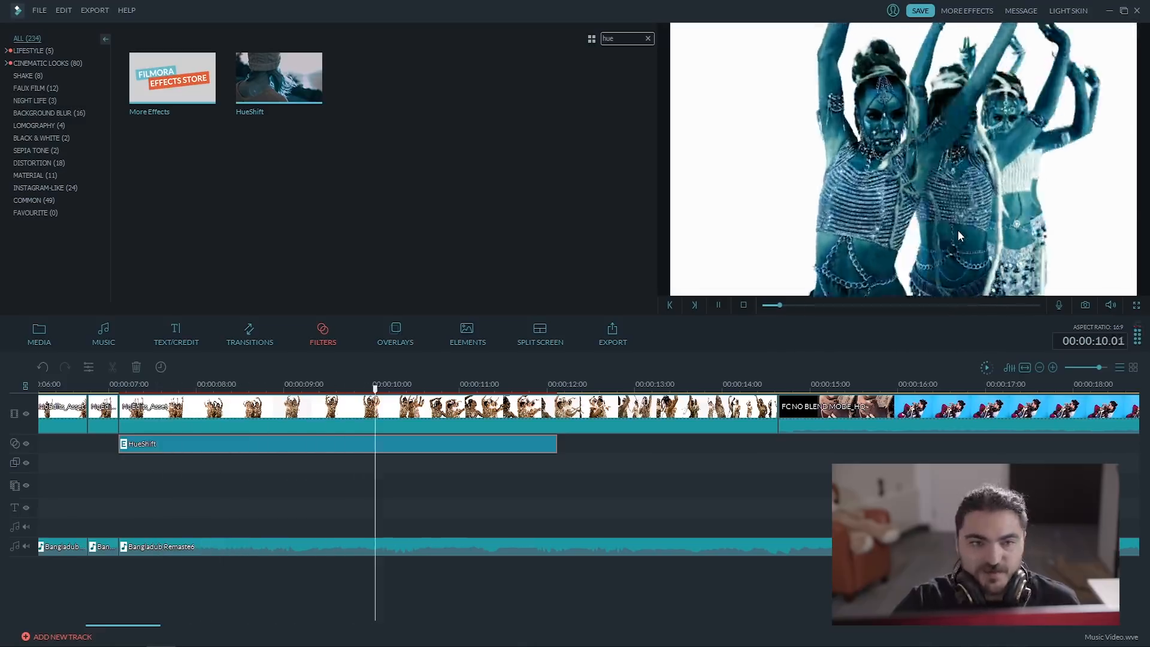
key("space")
Find the Rainbow2 filter, place it on the track below HueShift with the same start, and preview the combination.
double_click(635, 37)
key("BackSpace")
type("rainbow")
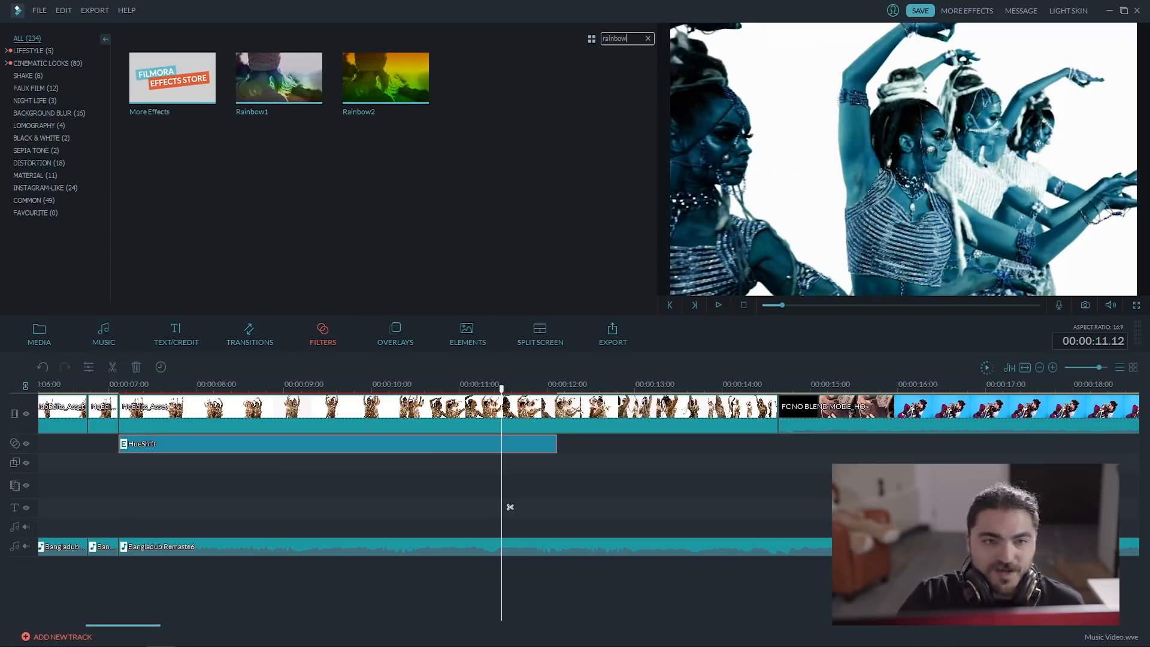
left_click_drag(397, 107, 121, 467)
left_click(105, 388)
key("space")
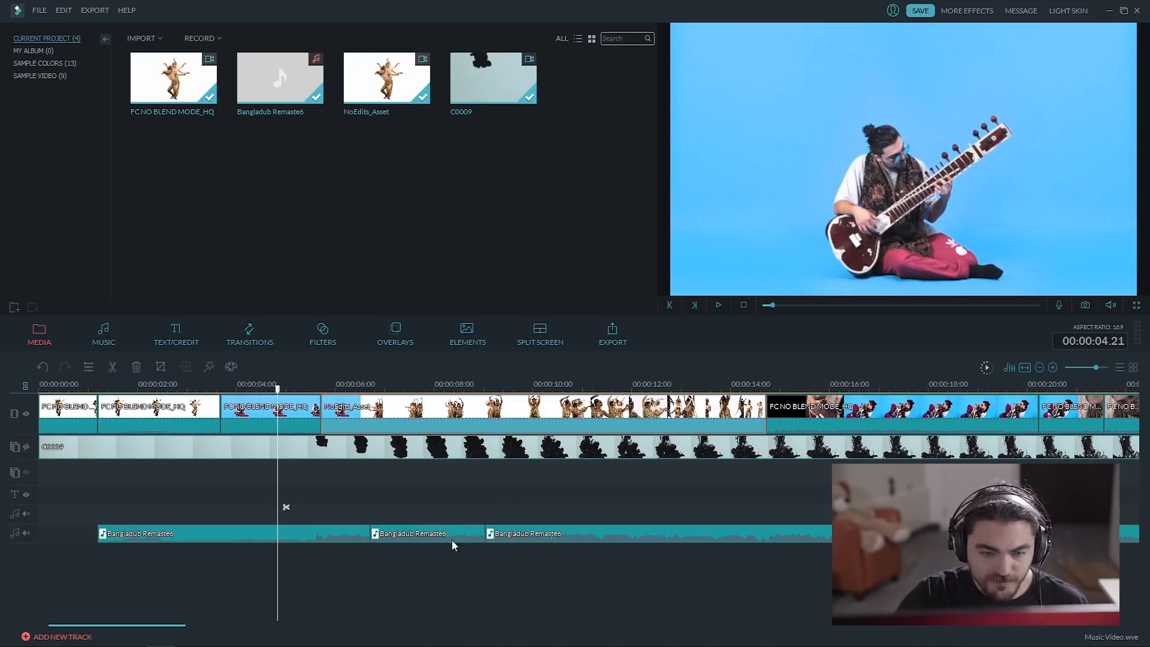
Split the NoEdits_Asset clip at the music cut at 00:00:06.18 and again just past it to isolate a short segment.
left_click(379, 538)
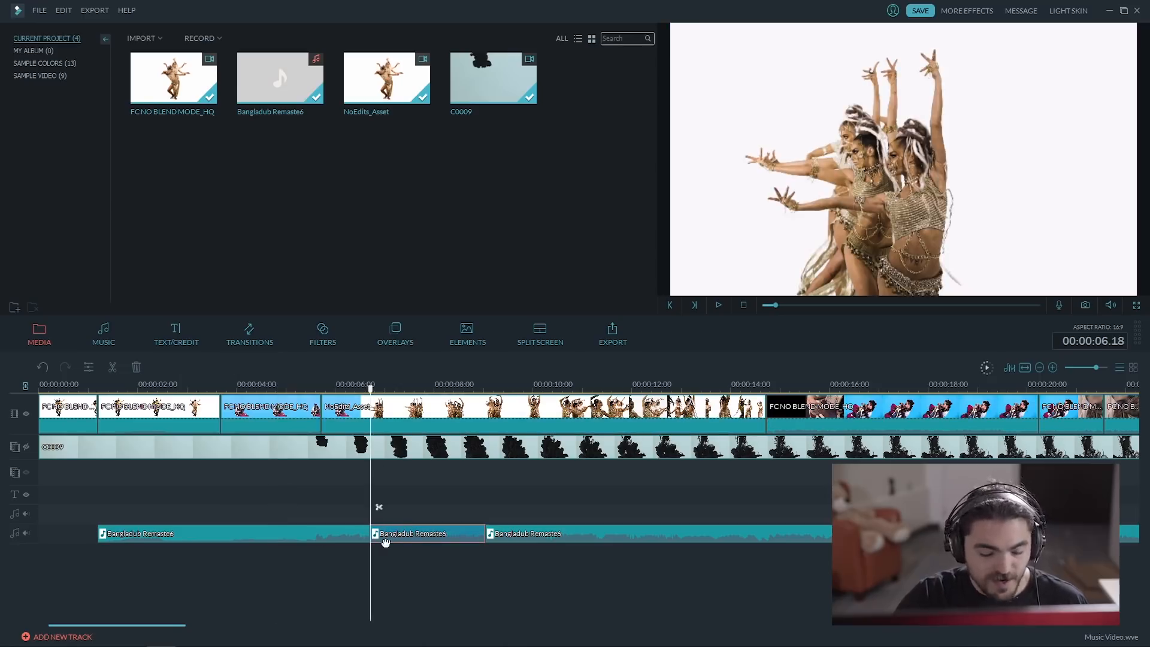
left_click(374, 400)
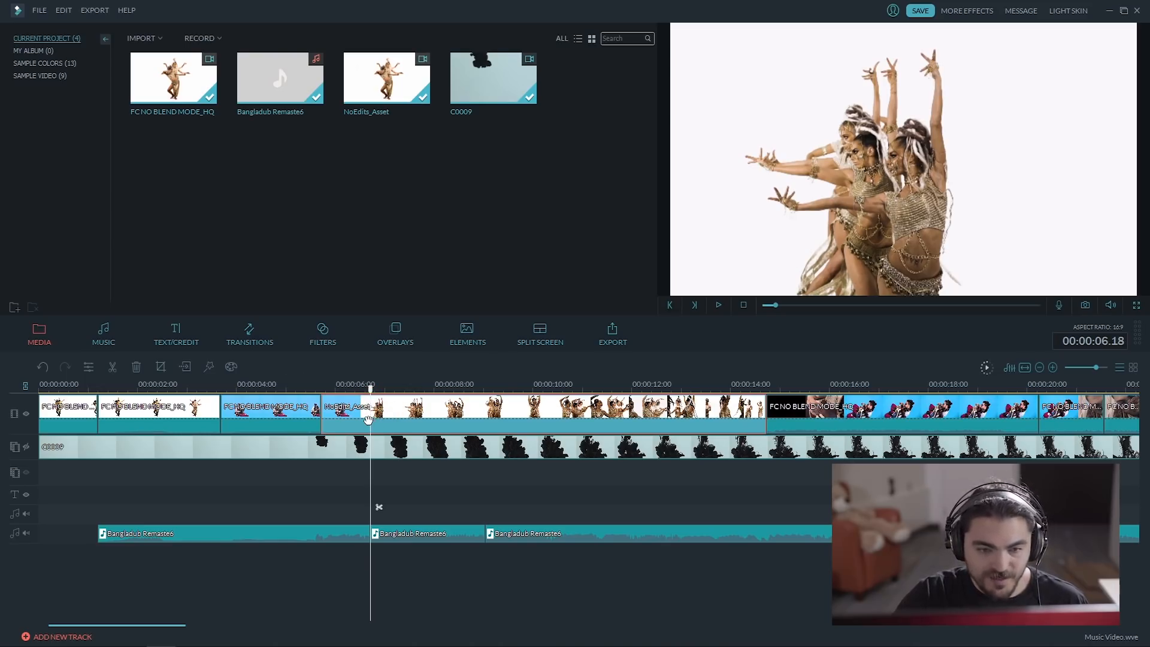
left_click(370, 388)
left_click_drag(370, 388, 393, 391)
left_click(393, 410)
key("ctrl+b")
left_click(381, 410)
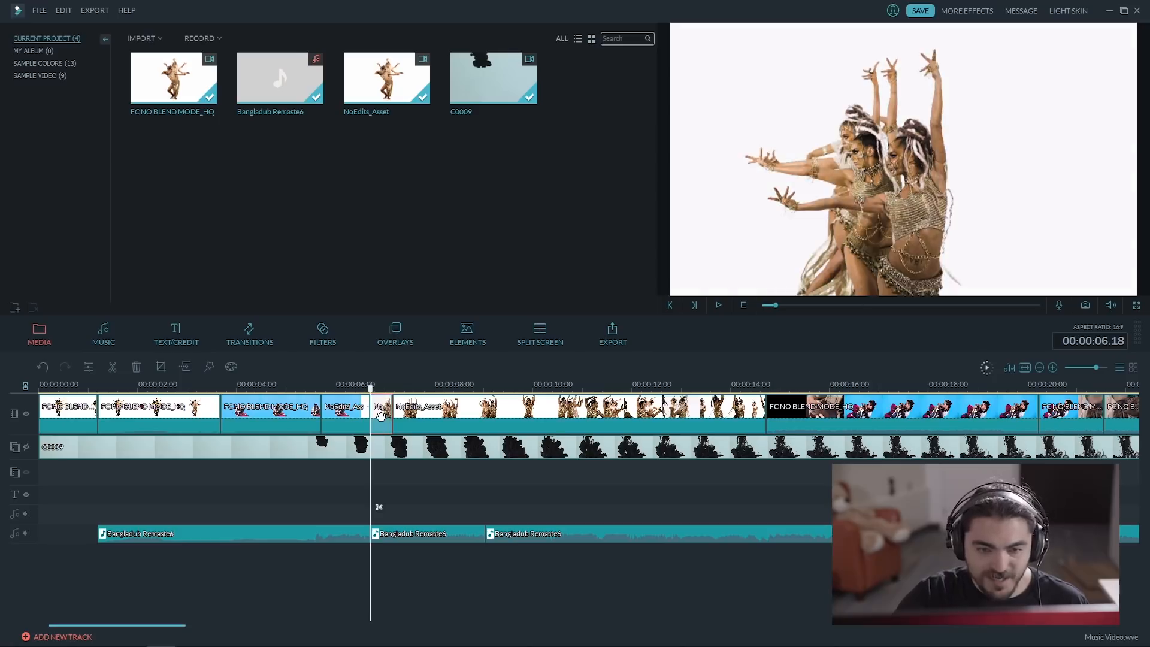
Split the NoEdits_Asset clip at the music cut at 00:00:09.01 and again just past it to isolate a second short segment.
left_click_drag(372, 395, 485, 390)
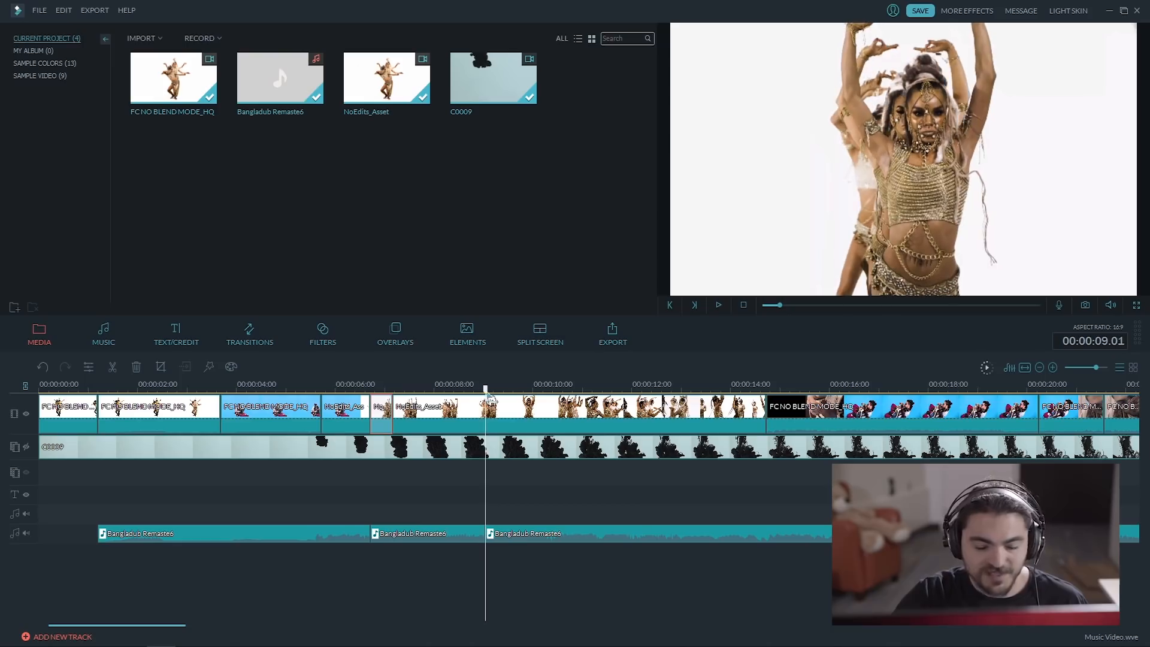
left_click(468, 409)
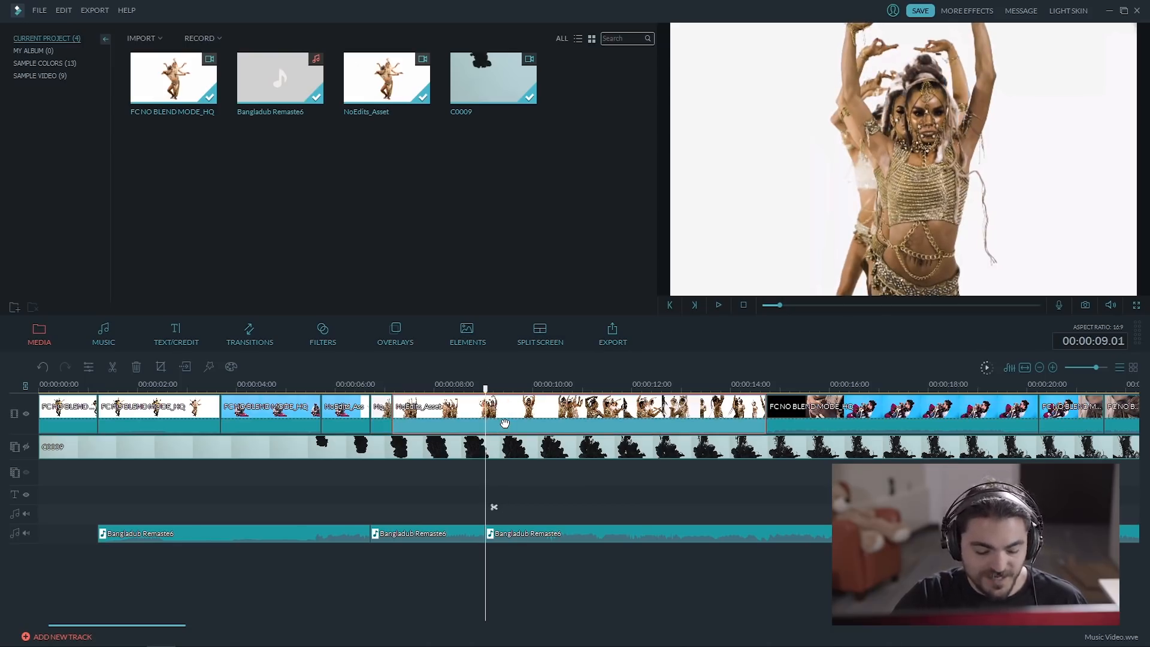
key("ctrl+b")
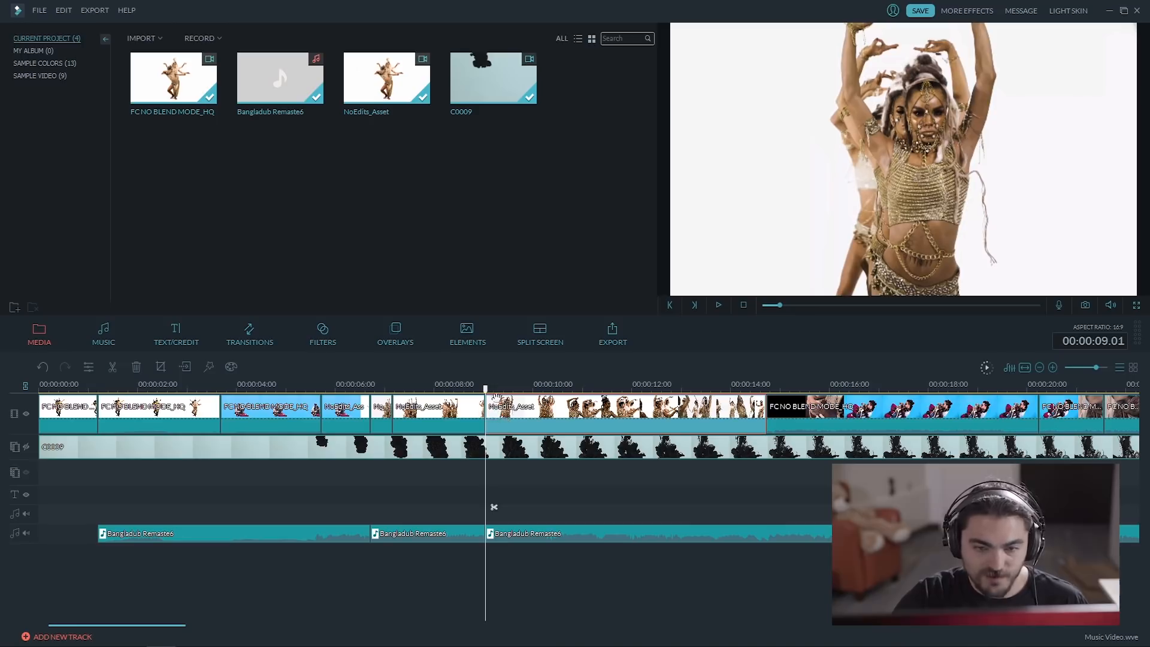
left_click_drag(490, 396, 516, 396)
key("ctrl+b")
left_click(500, 412)
Crop the short NoEdits_Asset segment at 00:00:06.18 to a tighter 16:9 frame around the dancers.
left_click(379, 413)
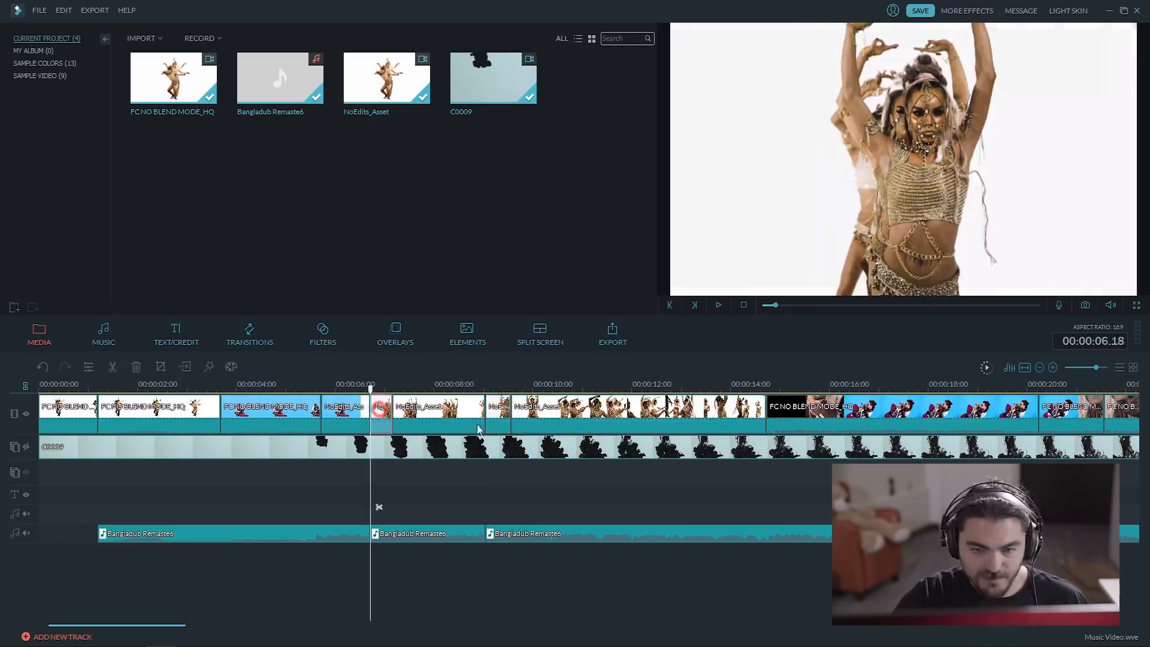
left_click(504, 420)
left_click(383, 414)
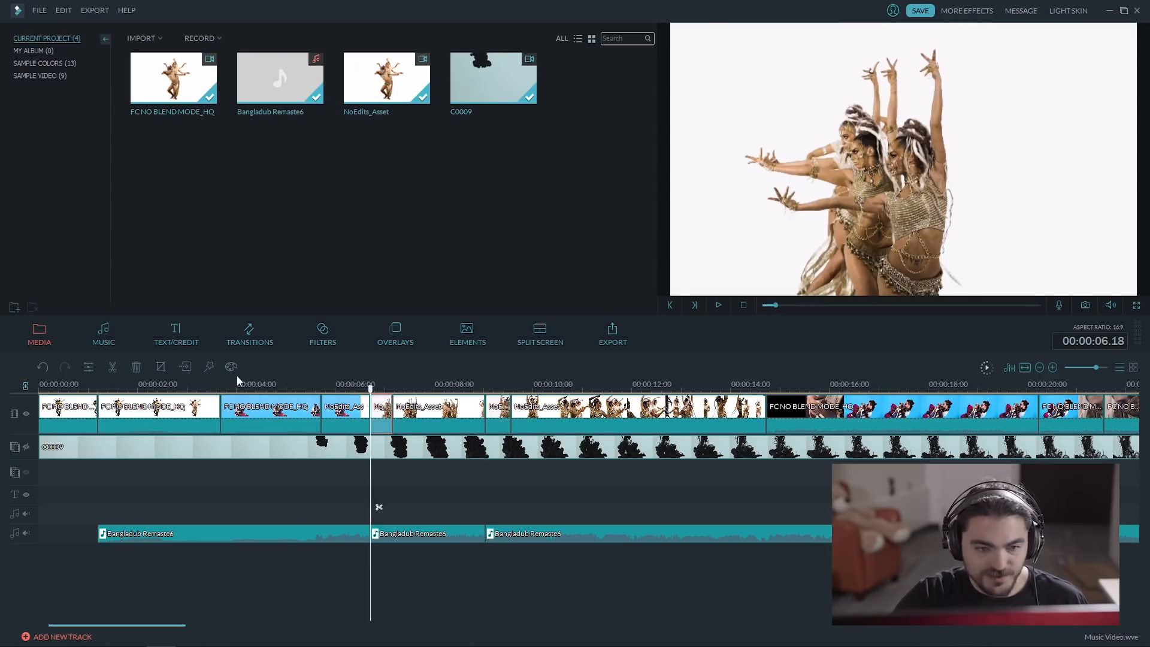
left_click(162, 367)
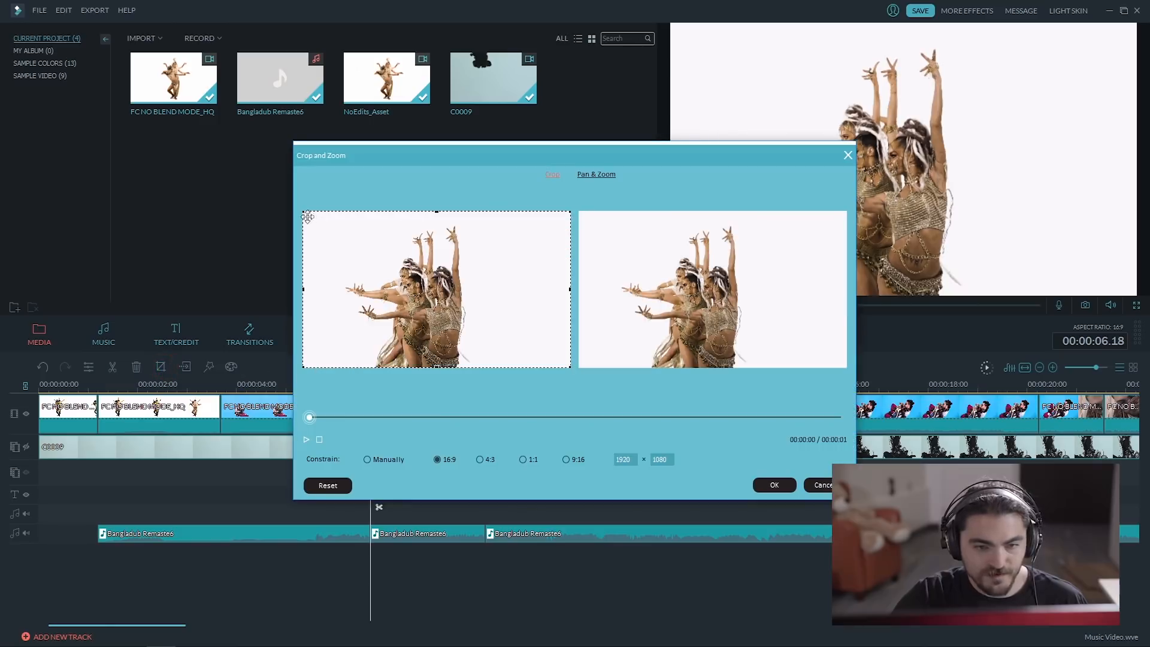
left_click_drag(303, 212, 356, 240)
left_click_drag(438, 324, 406, 307)
mouse_move(533, 223)
left_mouse_down()
mouse_move(514, 237)
mouse_move(524, 222)
left_mouse_up()
left_click(772, 486)
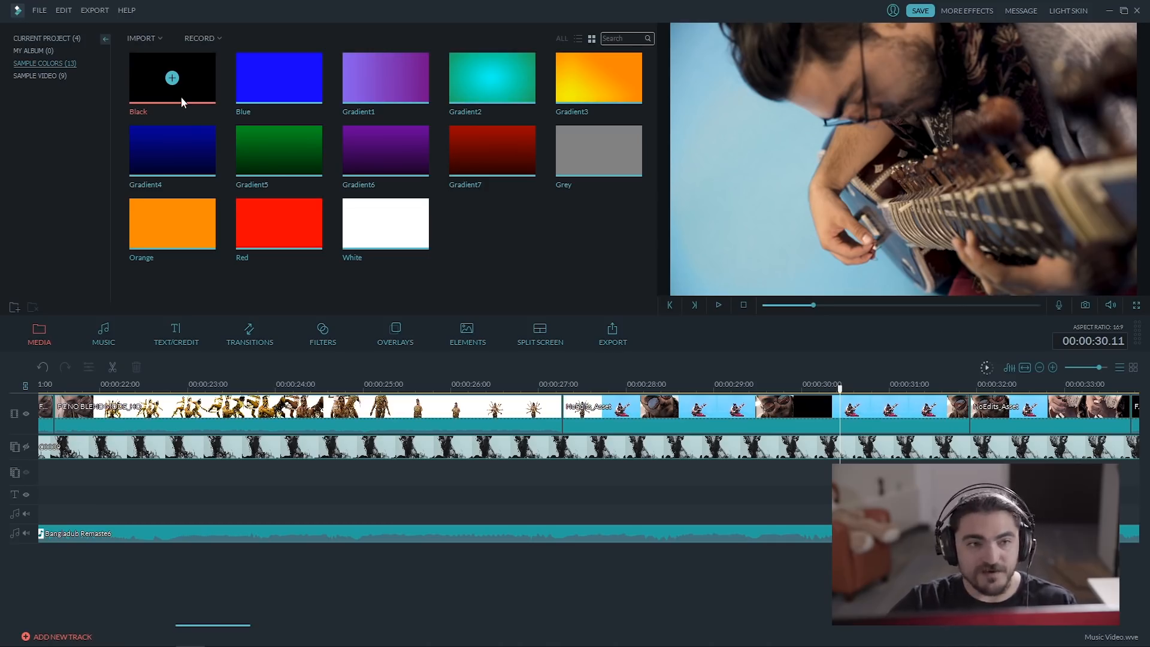
Place the Black sample color on the empty overlay track near 00:00:30 and preview the footage with that track temporarily hidden.
left_click_drag(181, 96, 808, 479)
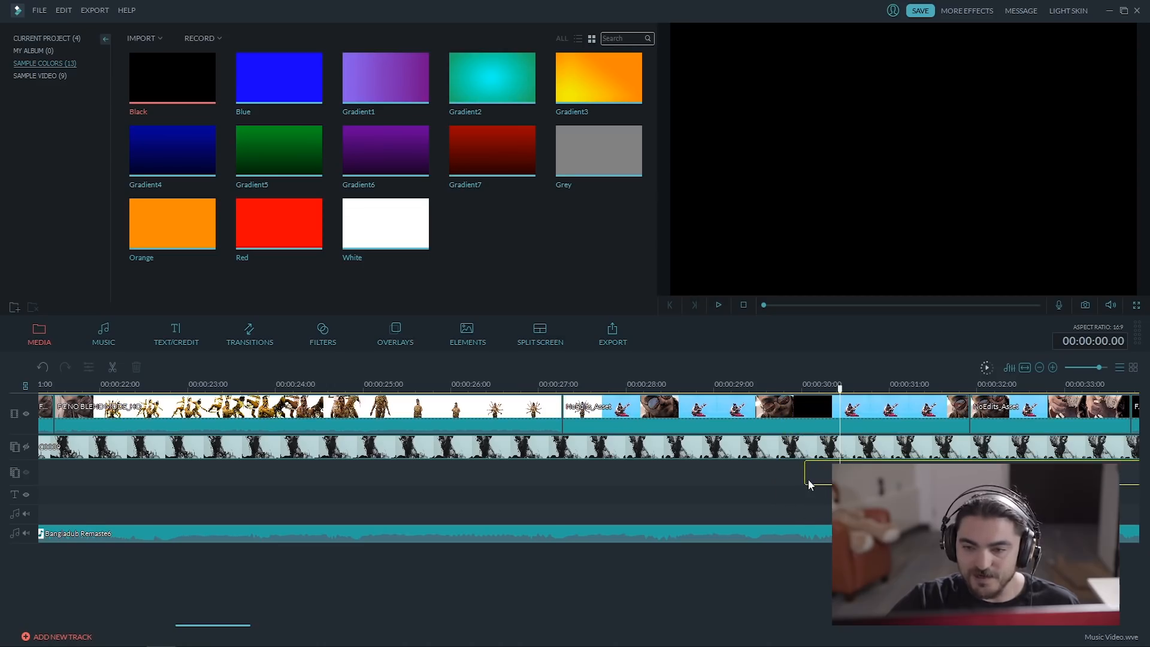
left_click(26, 472)
left_click_drag(811, 401, 761, 396)
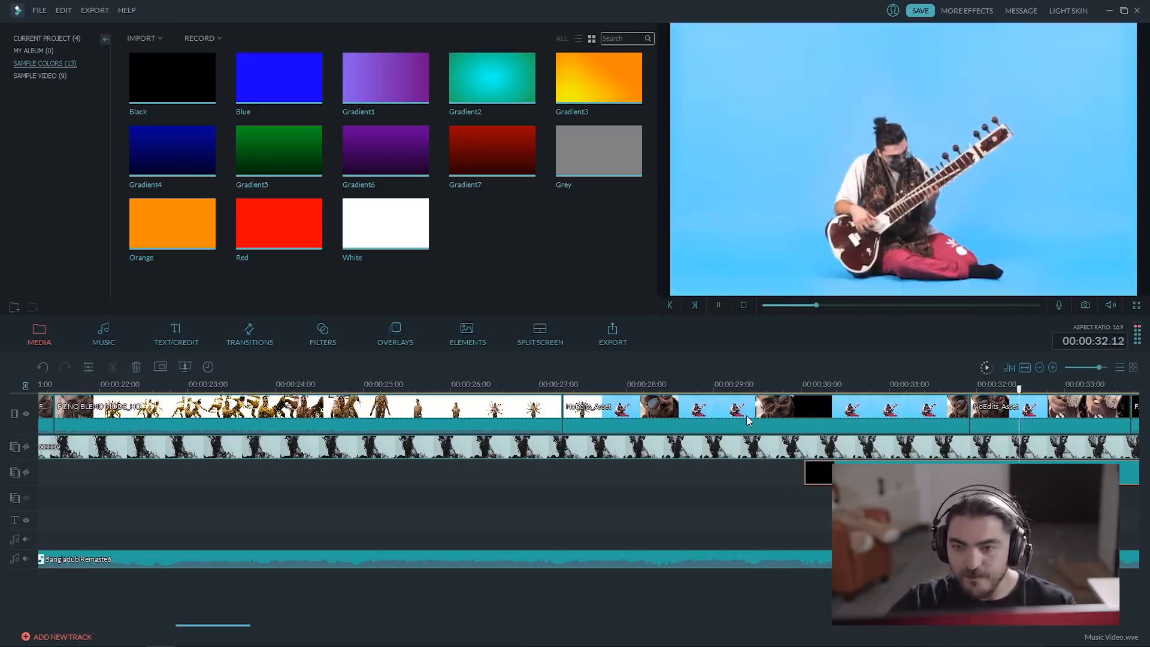
key("space")
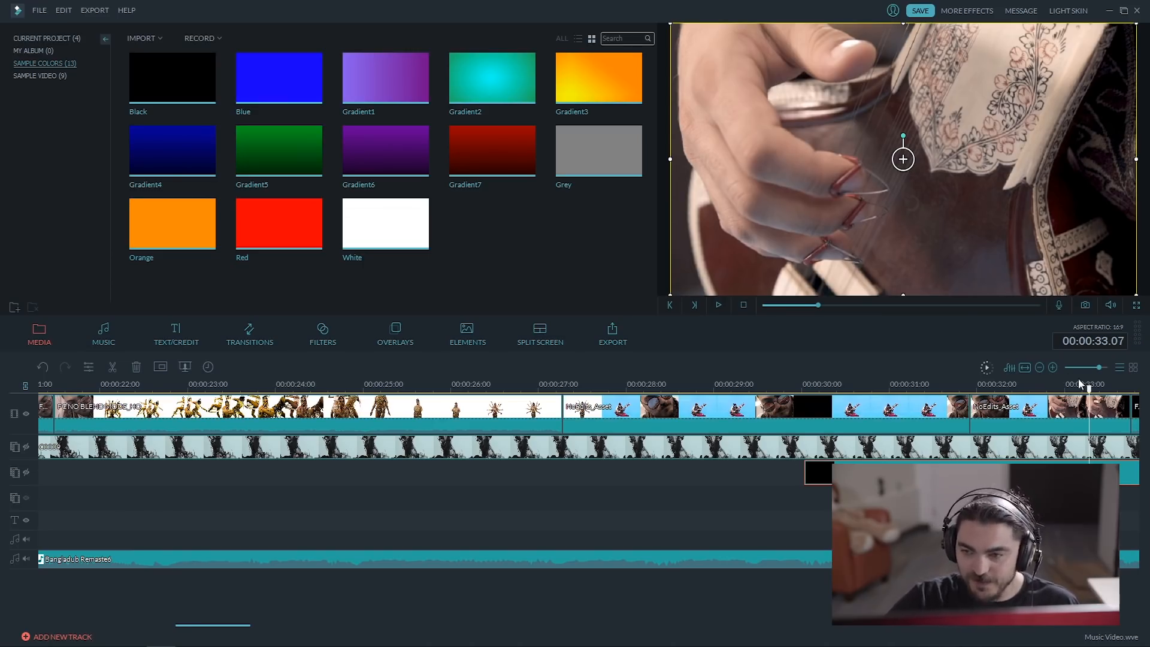
left_click(26, 473)
Trim the Black clip to a fraction of a second and split the tracks near 00:00:30.
left_click_drag(245, 625, 289, 626)
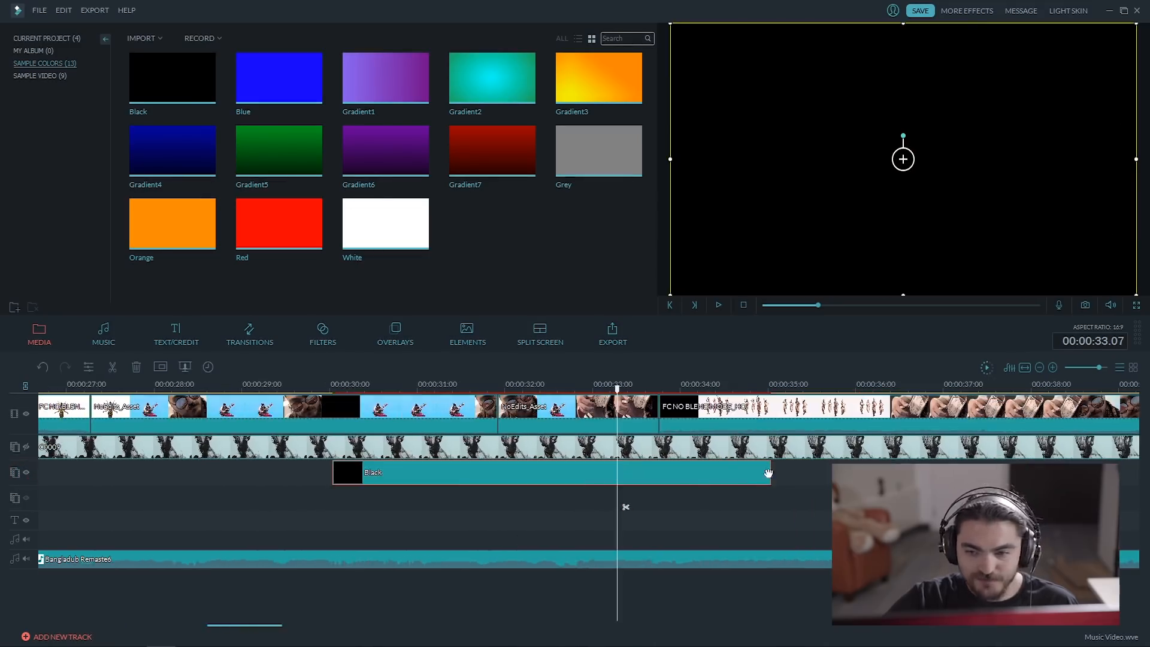
left_click_drag(769, 475, 376, 478)
left_click(354, 508)
Copy the short Black clip and paste two copies directly behind it on the same track.
right_click(376, 474)
left_click(438, 529)
left_click_drag(369, 390, 384, 394)
right_click(405, 464)
left_click(438, 535)
left_click(396, 390)
right_click(410, 474)
left_click(437, 538)
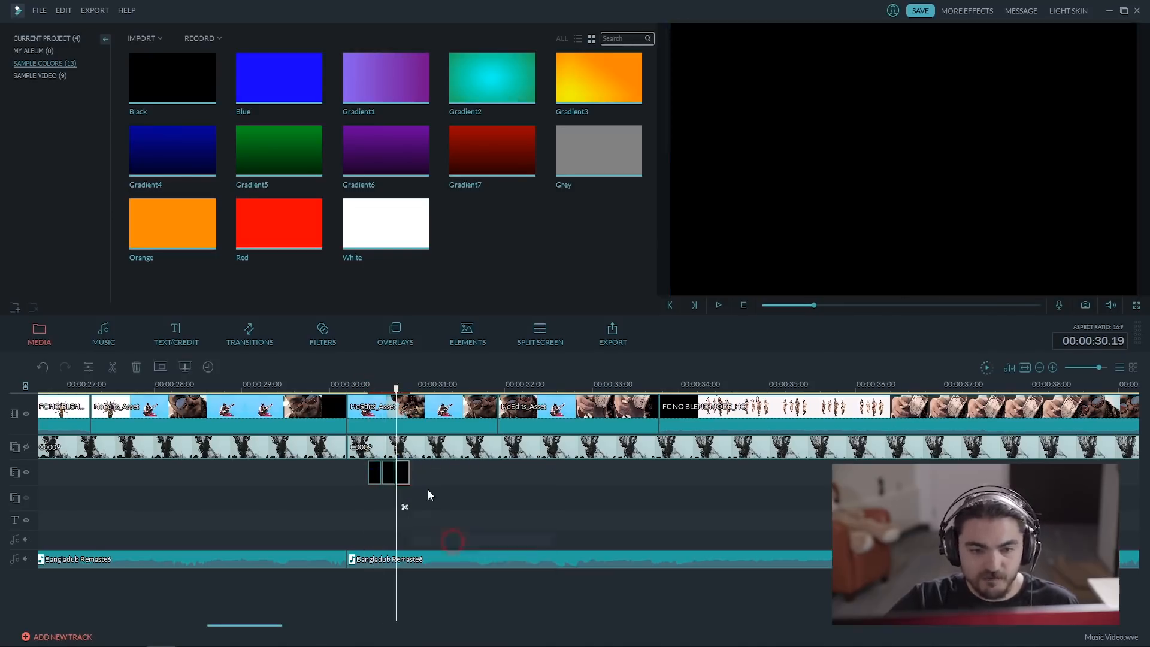
Space the three short Black clips apart from the NoEdits_Asset cut near 00:00:32 onward and preview the flicker from 00:00:31.17.
left_click_drag(379, 472, 506, 482)
left_click_drag(404, 473, 545, 476)
left_click_drag(391, 472, 541, 484)
left_click_drag(544, 475, 558, 477)
left_click(473, 389)
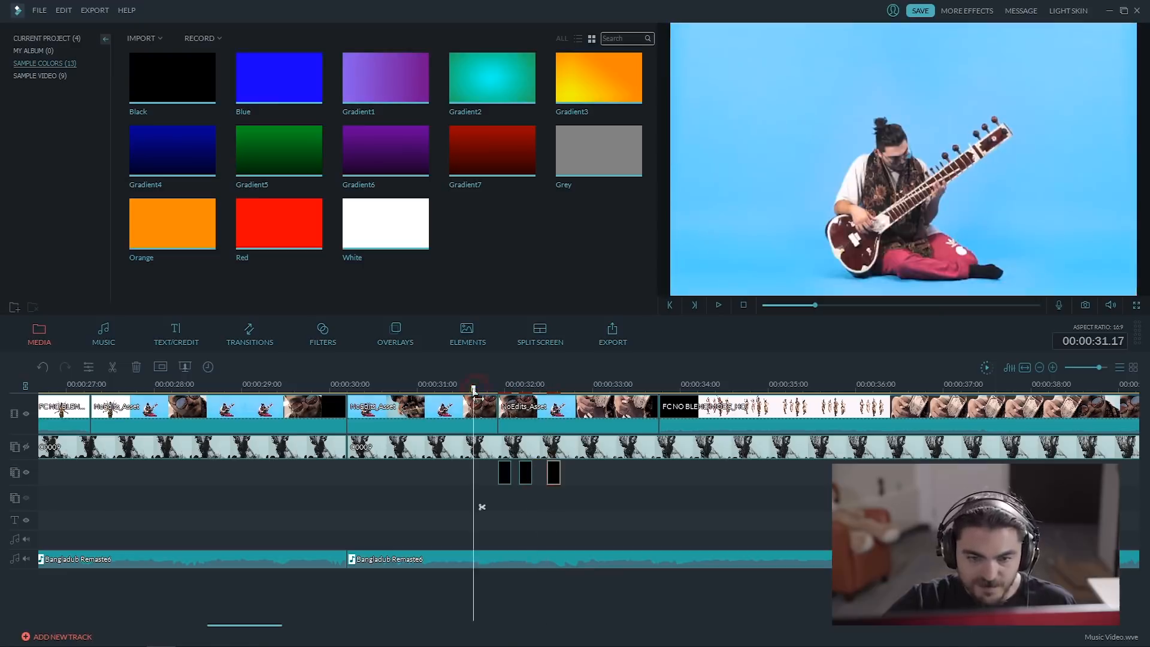
key("space")
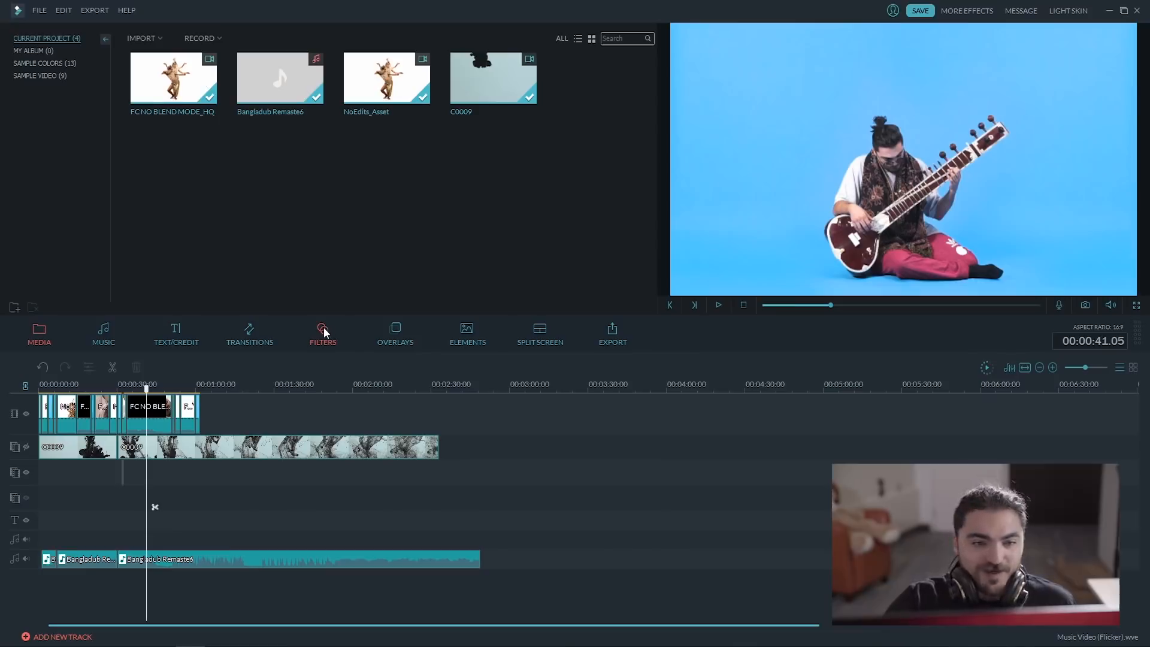
Try out the Chromatic Aberration distortion filter on the video at 00:00:41.05, and remove it.
left_click(323, 331)
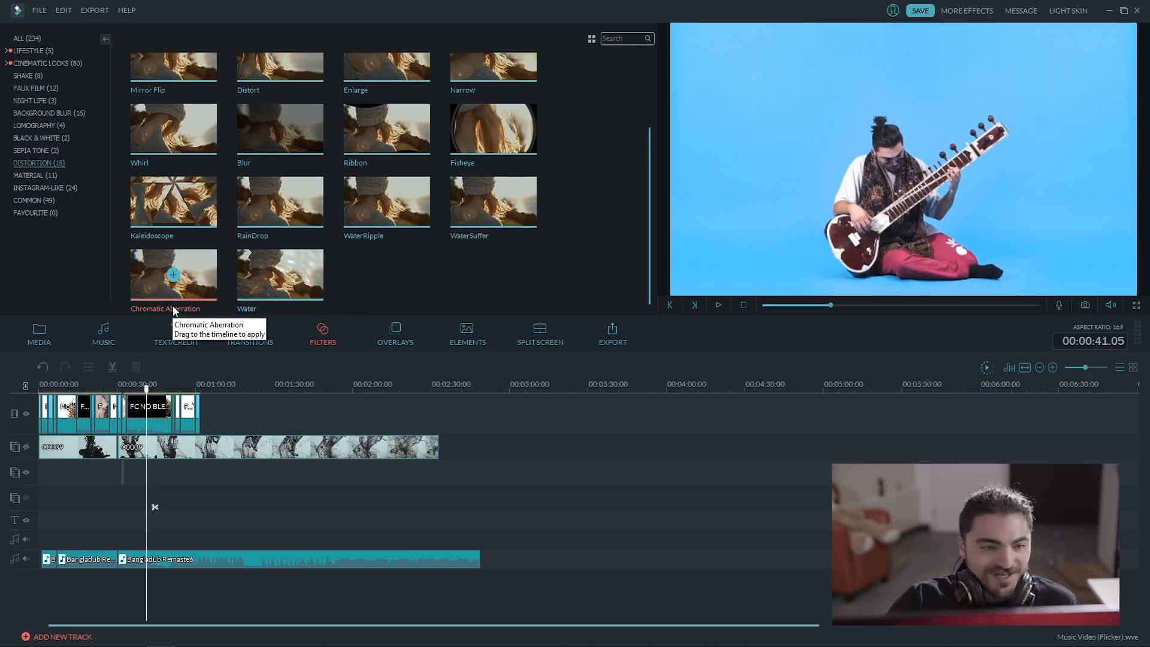
left_click_drag(179, 356, 148, 445)
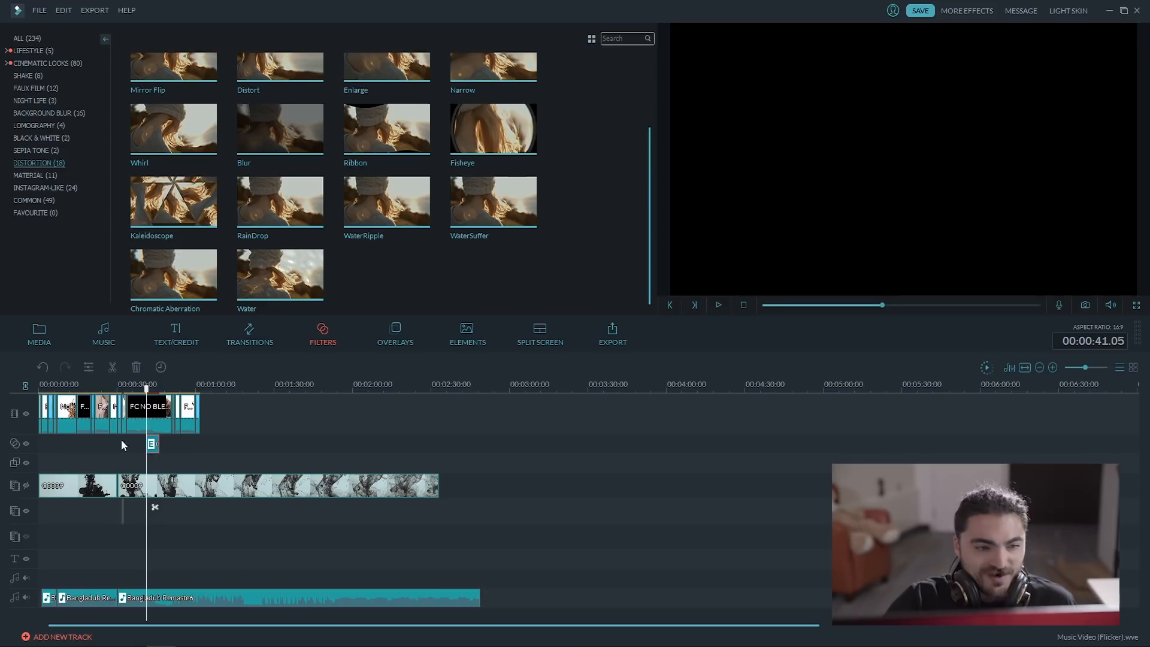
left_click_drag(151, 399, 147, 399)
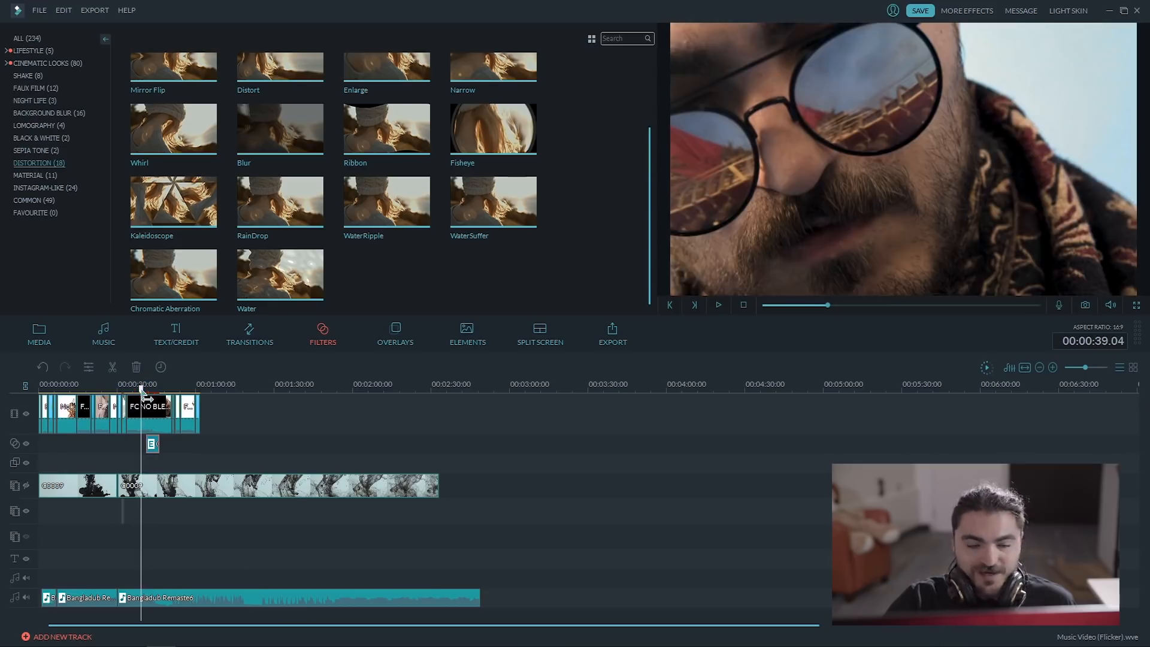
key("space")
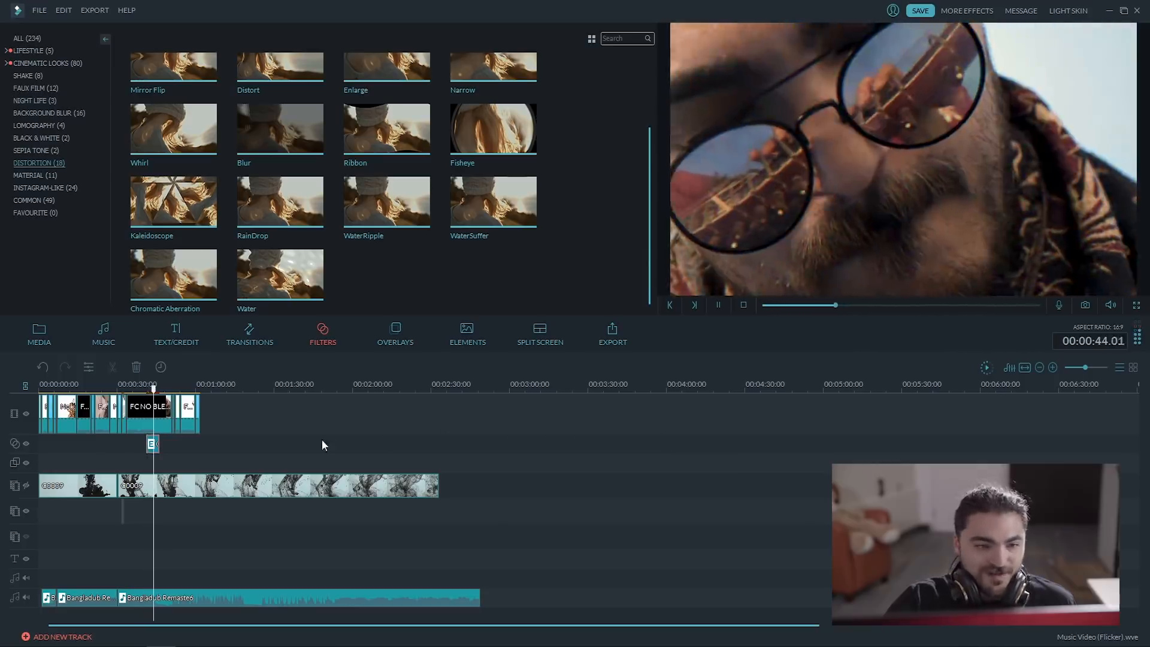
key("space")
left_click(152, 448)
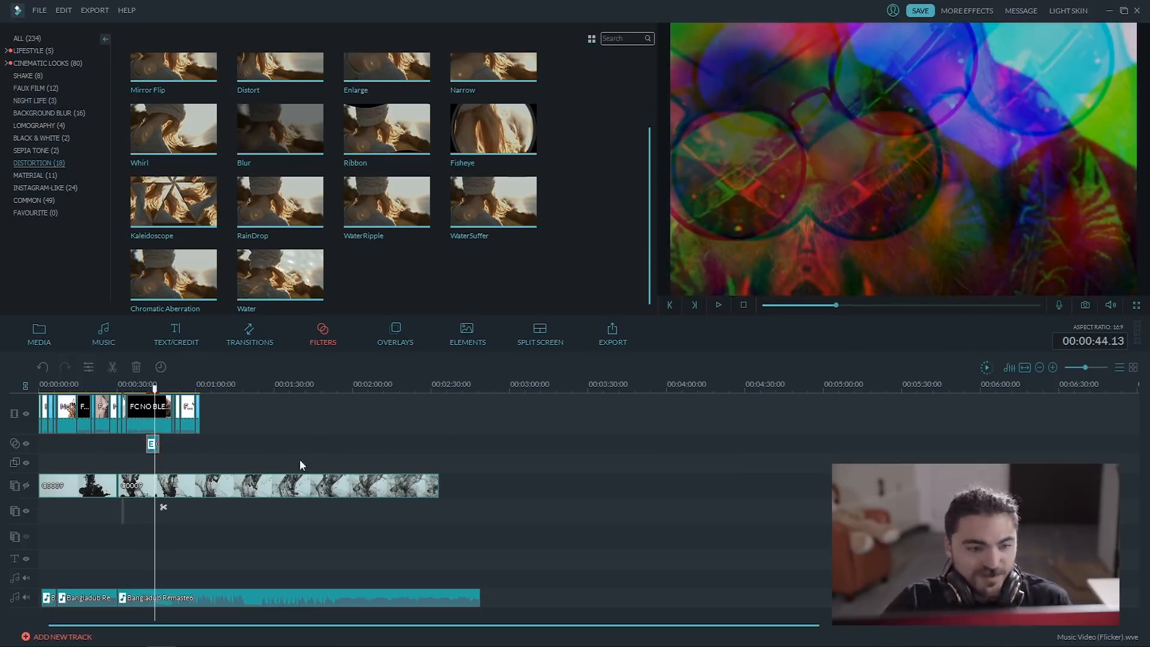
key("Delete")
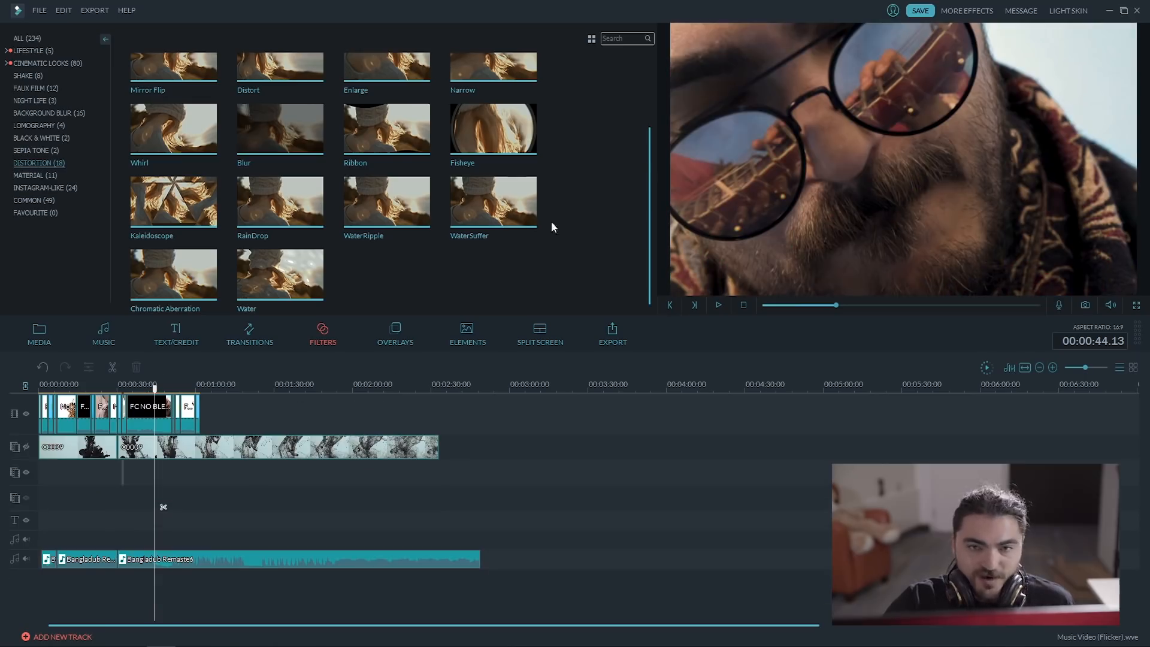
Add the Mirror distortion filter over the FC NO BLEND MODE_HQ clip around 00:00:40 and preview it.
left_click_drag(646, 141, 610, 74)
left_click_drag(526, 91, 131, 455)
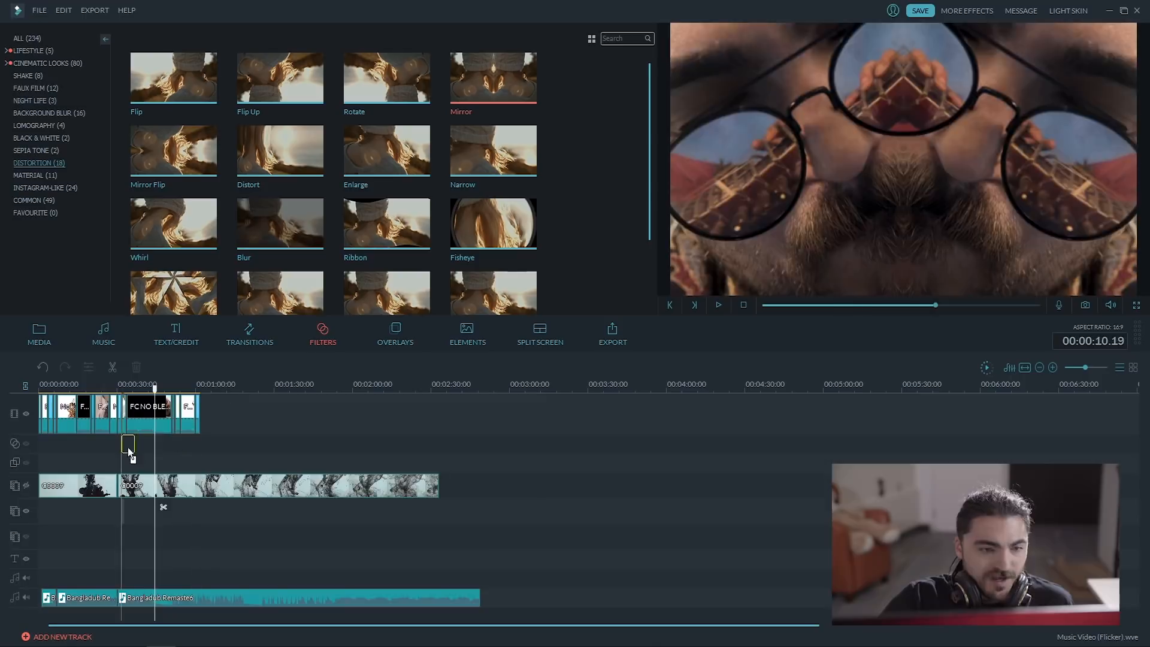
left_click_drag(155, 390, 137, 391)
key("space")
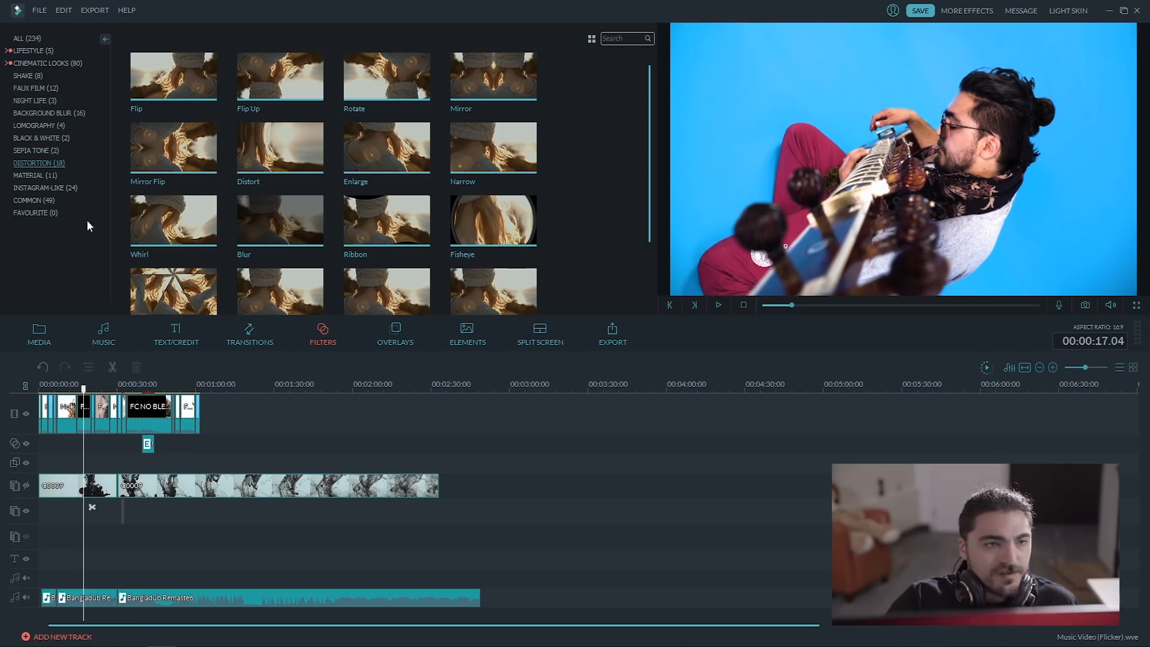
Add the Lifestyle filter Apfel to the filter track at 00:00:16.12 and trim it to about one second.
left_click(52, 49)
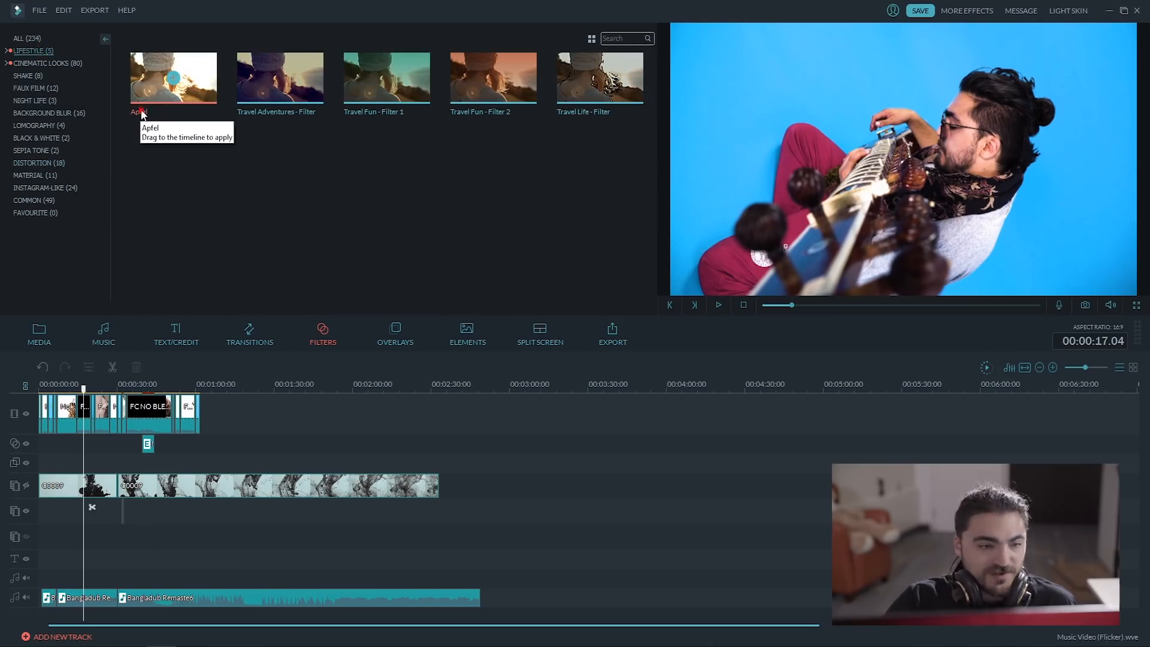
left_click_drag(141, 109, 85, 445)
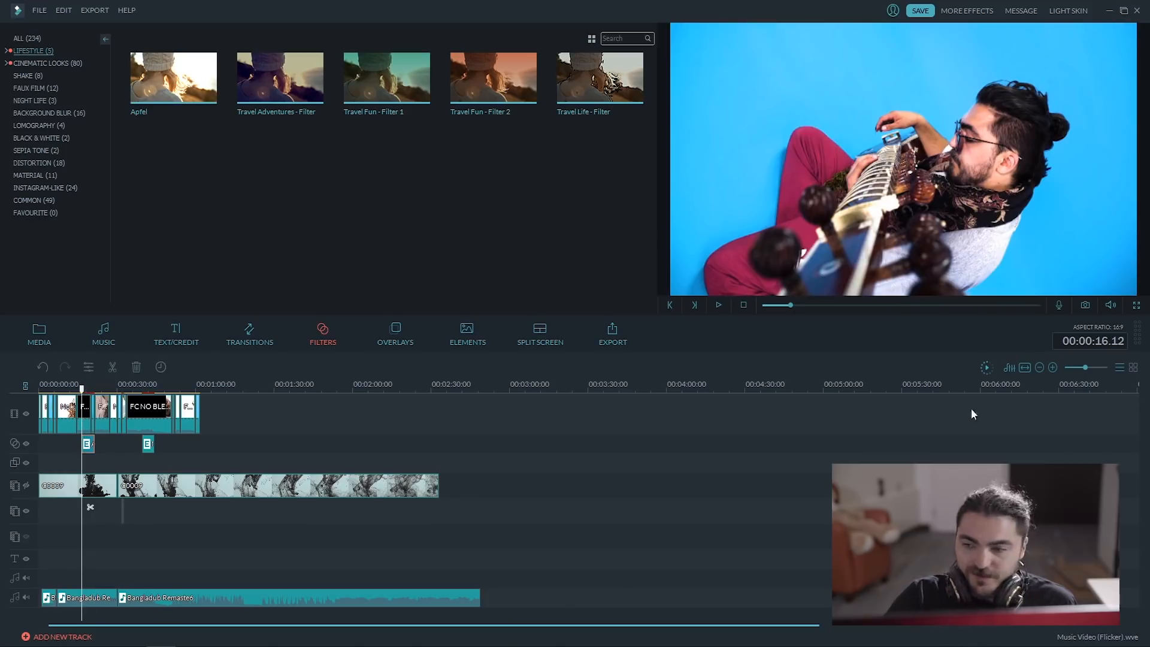
left_click_drag(1089, 367, 1093, 366)
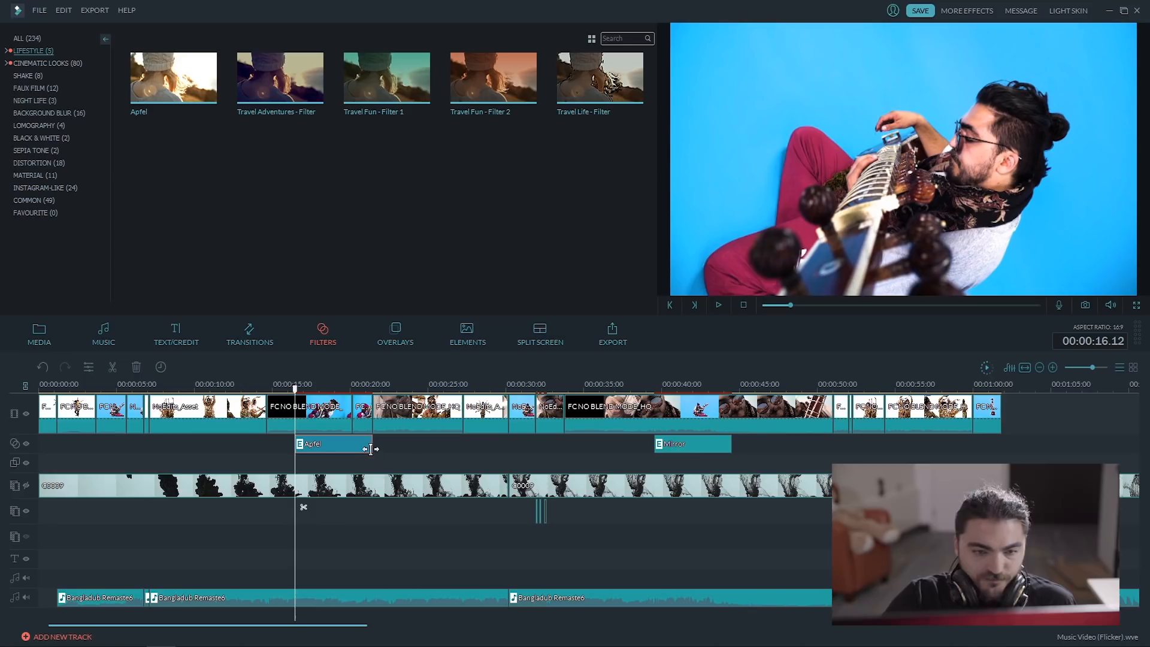
left_click_drag(337, 447, 303, 447)
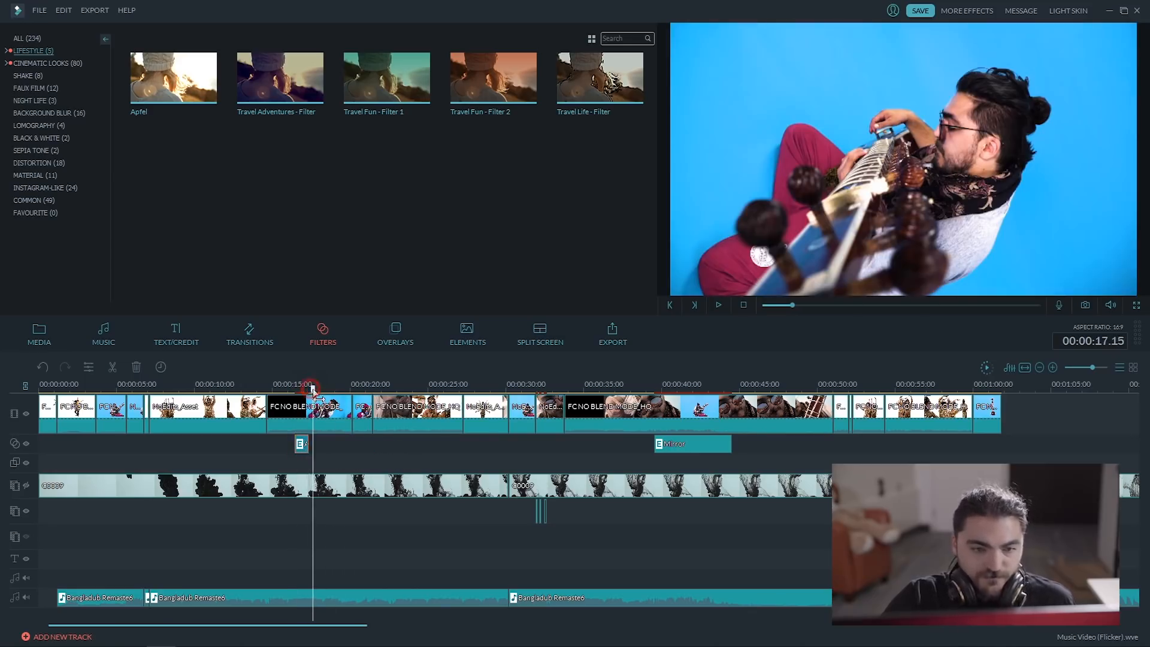
Paste a copy of the short Apfel filter at 00:00:17.15 and preview the effect from 00:00:15.21.
key("ctrl+v")
left_click(284, 384)
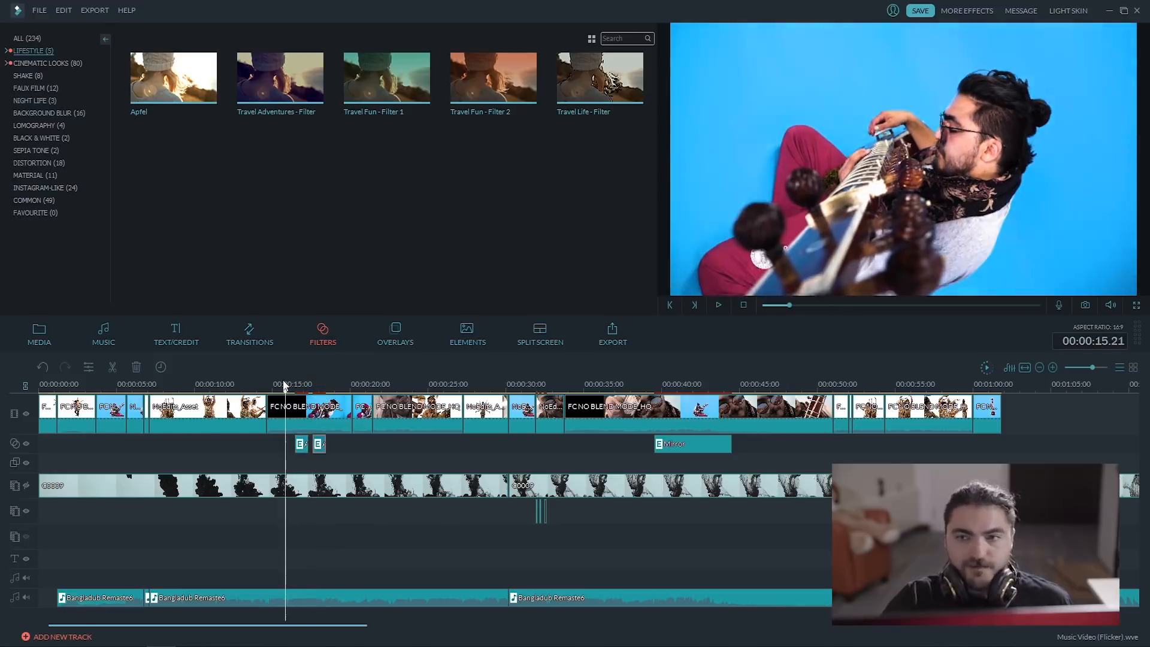
key("space")
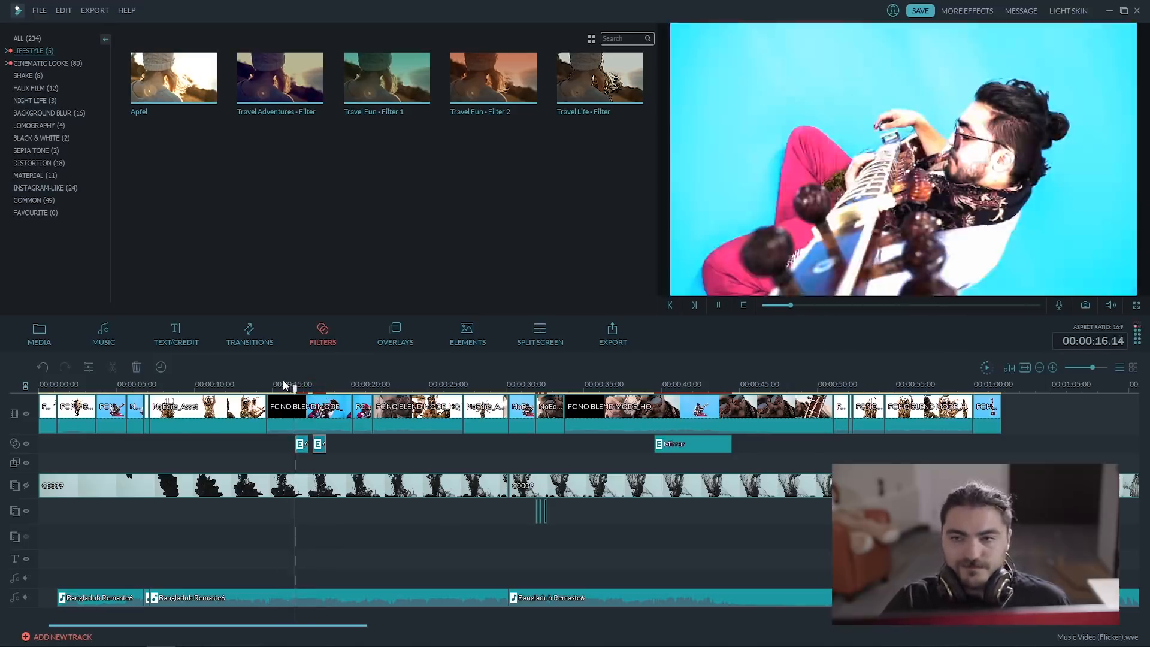